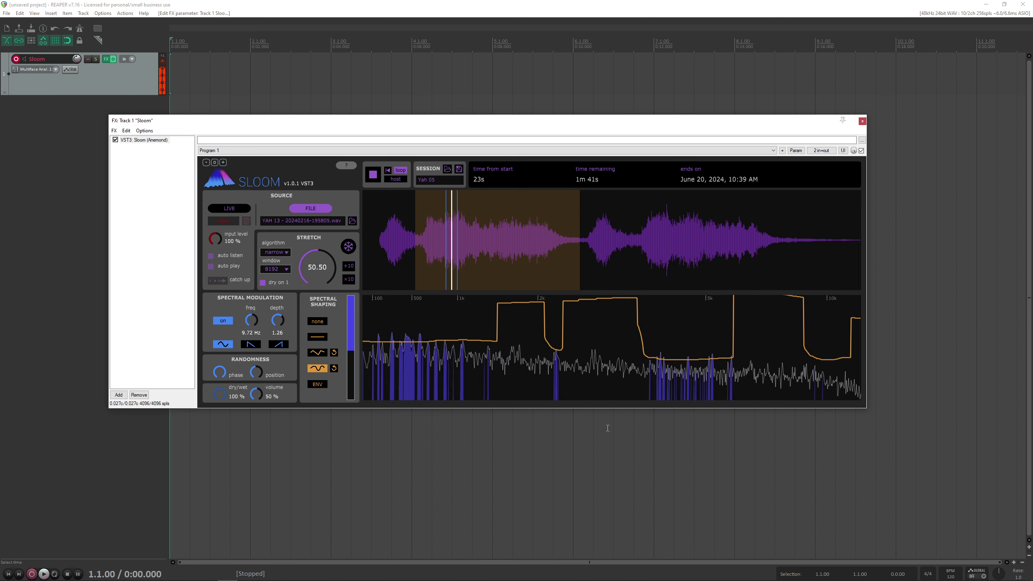
Set the spectral modulation to a rising sawtooth at 3.26 Hz with depth 0.26, and readjust the spectral shaping level.
drag(349, 350, 351, 347)
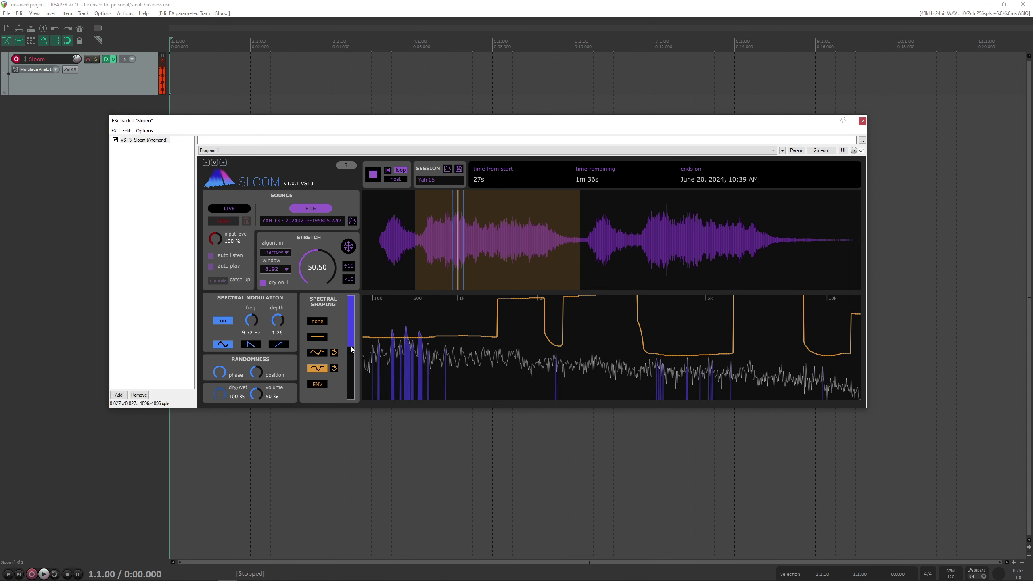
drag(350, 347, 347, 374)
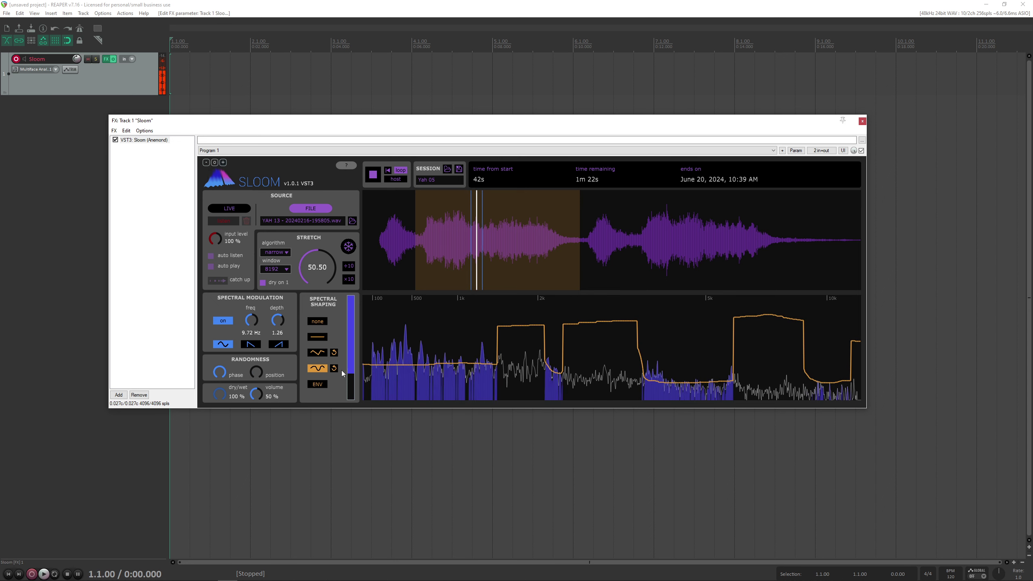
drag(251, 321, 245, 365)
click(278, 344)
drag(279, 326, 271, 393)
drag(349, 374, 349, 365)
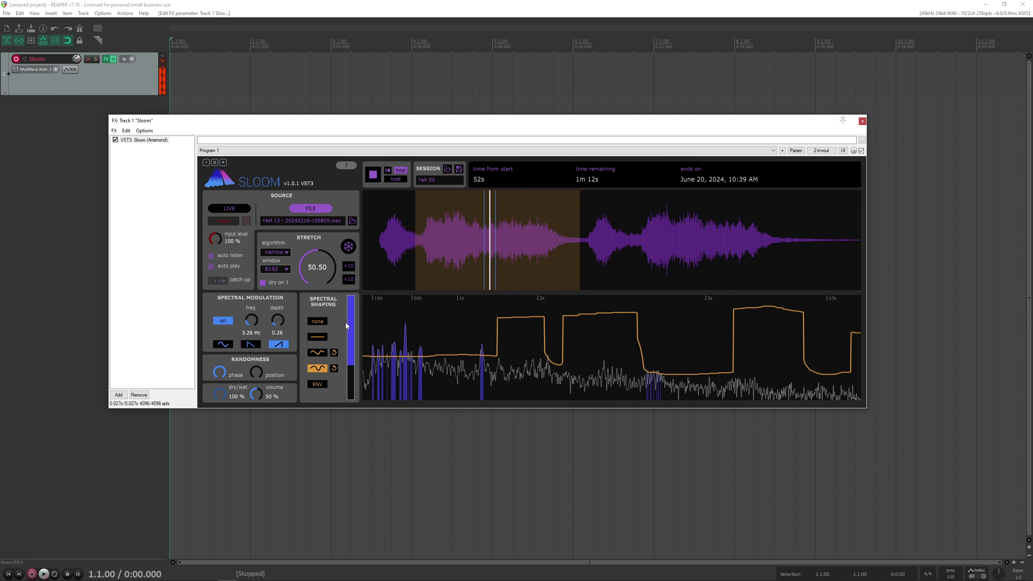
Set the stretch window to 16384 and try the rough and robotic stretch algorithms.
click(281, 272)
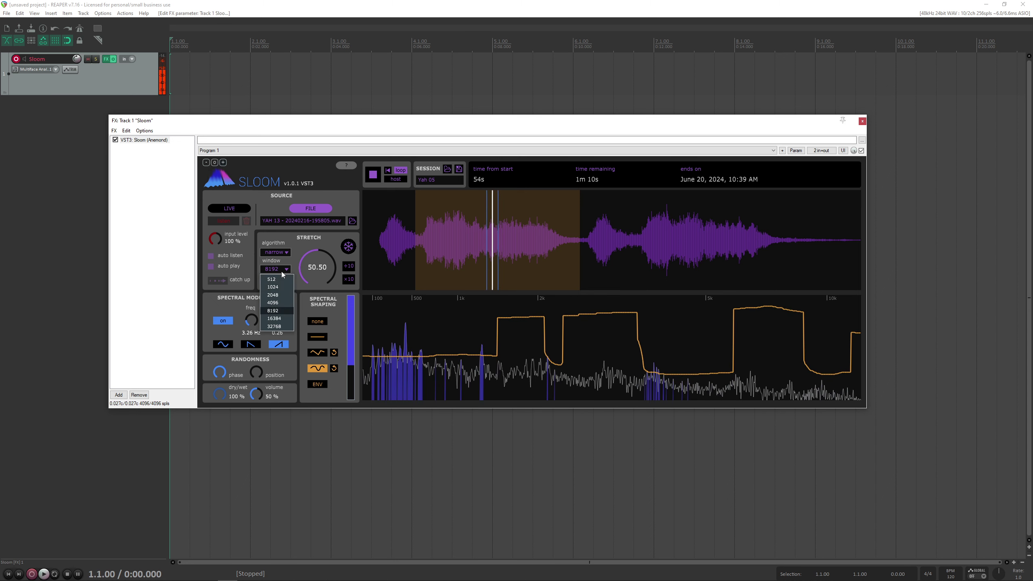
click(283, 318)
click(285, 252)
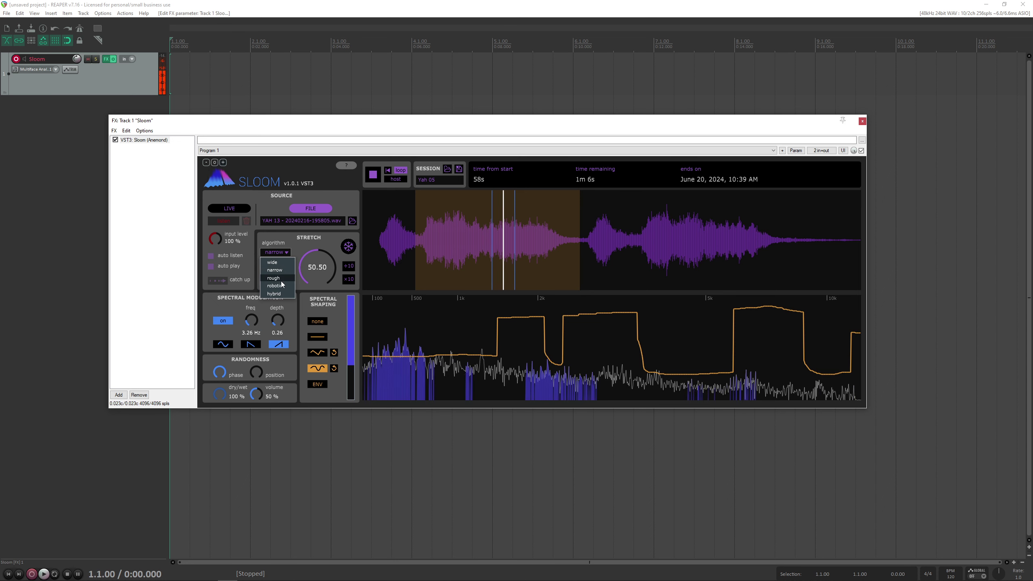
click(282, 279)
click(284, 252)
click(282, 285)
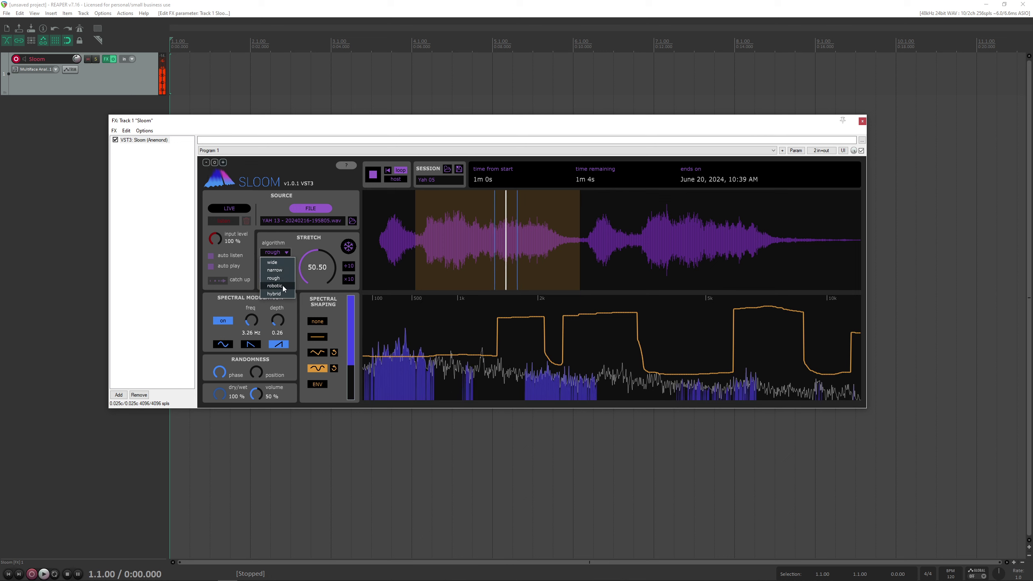
Try the rough stretch algorithm with window sizes of 2048 and 4096.
click(279, 270)
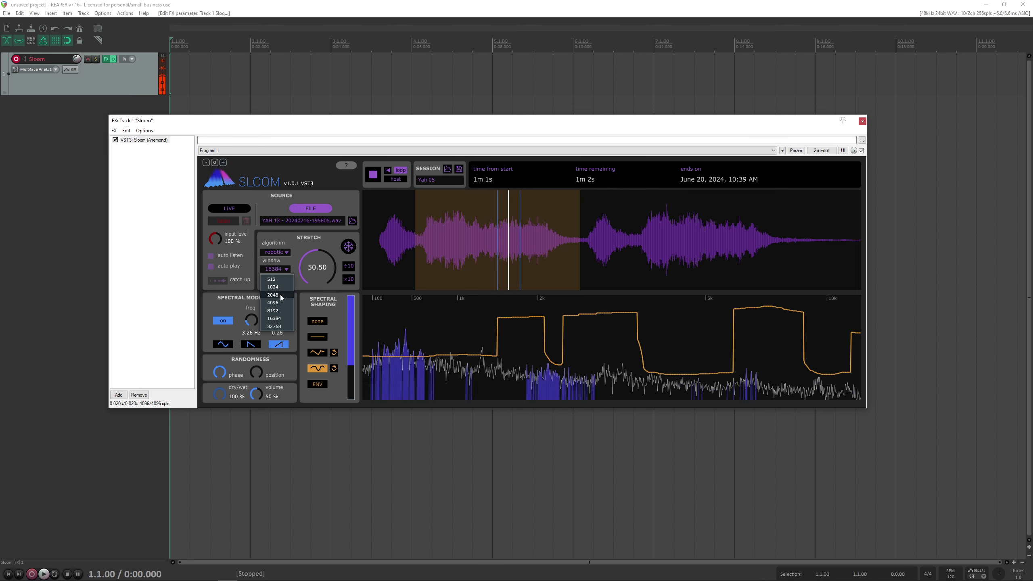
click(280, 294)
click(279, 253)
click(281, 278)
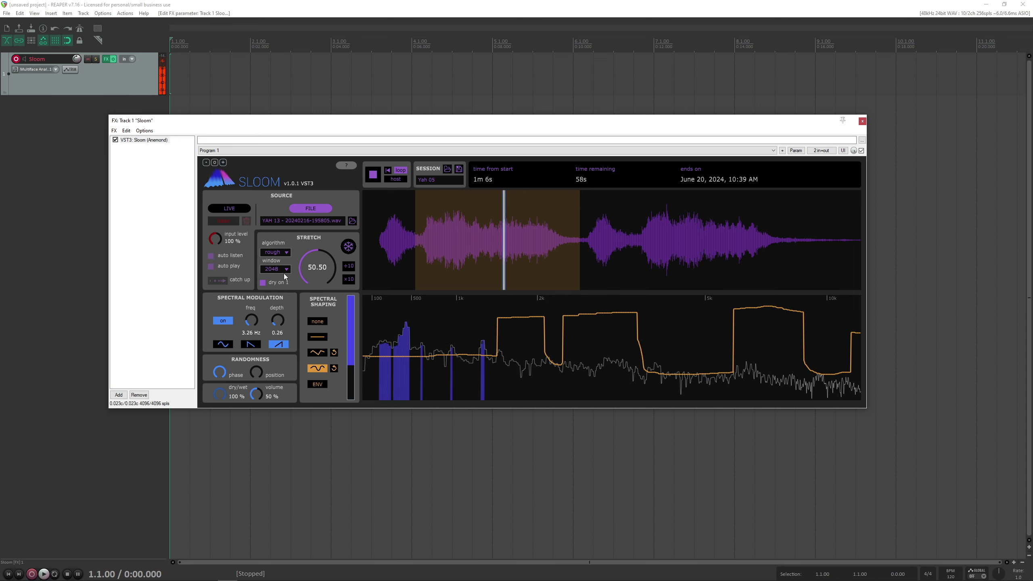
click(286, 269)
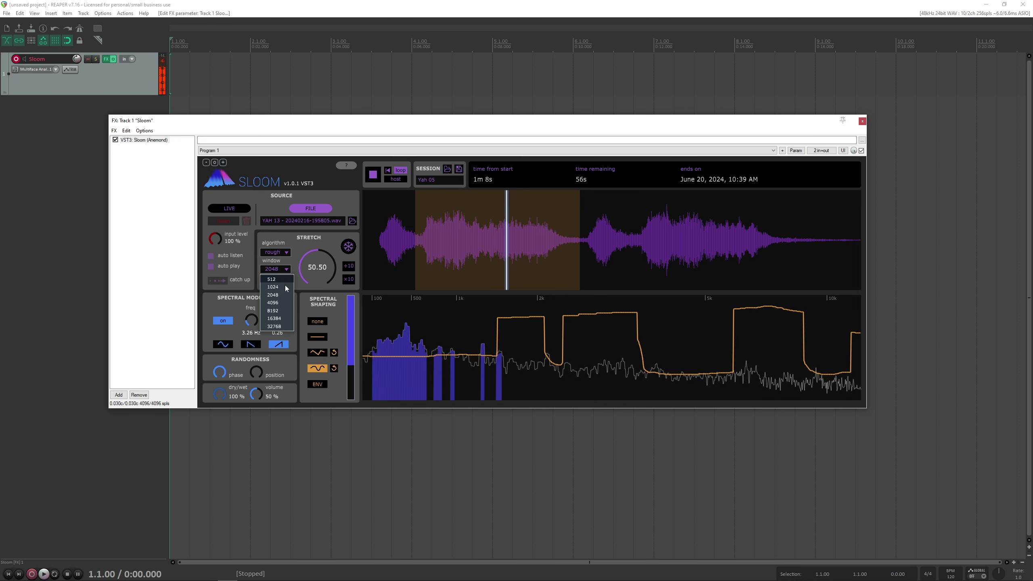
click(281, 300)
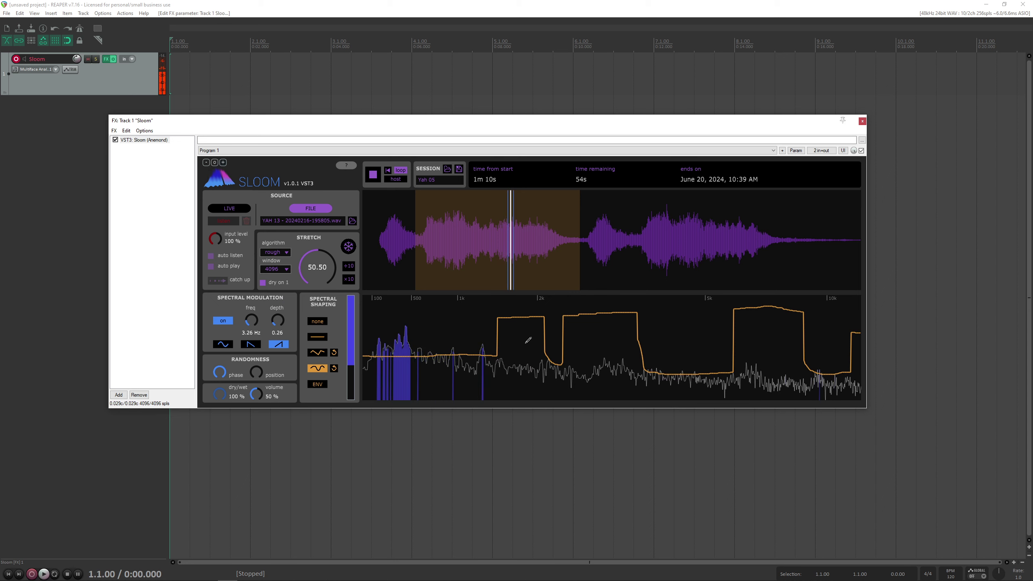
Switch the spectral shaping to ENV and raise its level.
click(321, 383)
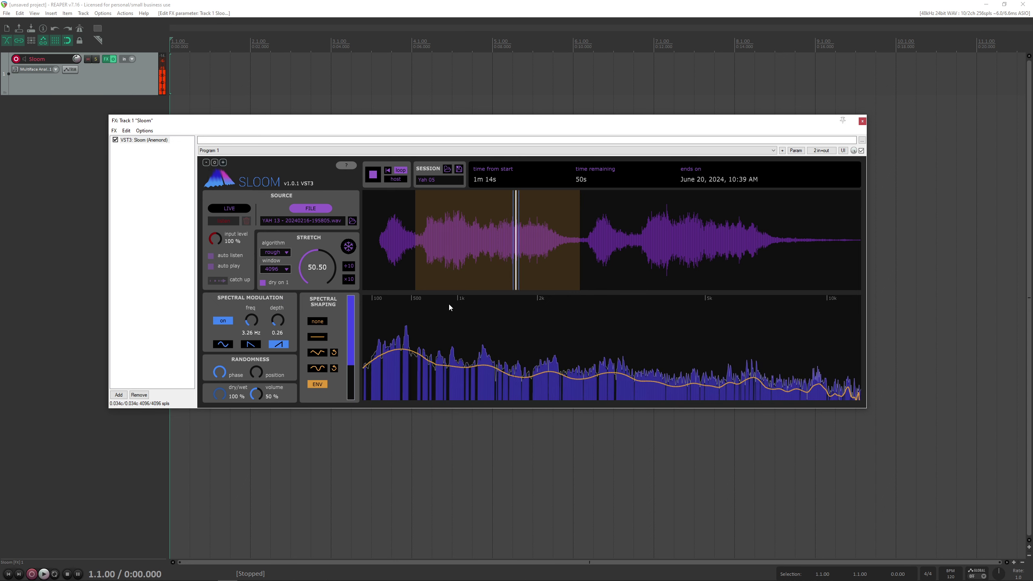
mouse_move(346, 368)
mouse_down()
mouse_move(350, 346)
mouse_move(350, 355)
mouse_up()
Set the spectral modulation to a falling sawtooth at 4.30 Hz with depth 1.97.
drag(252, 320, 314, 228)
click(223, 344)
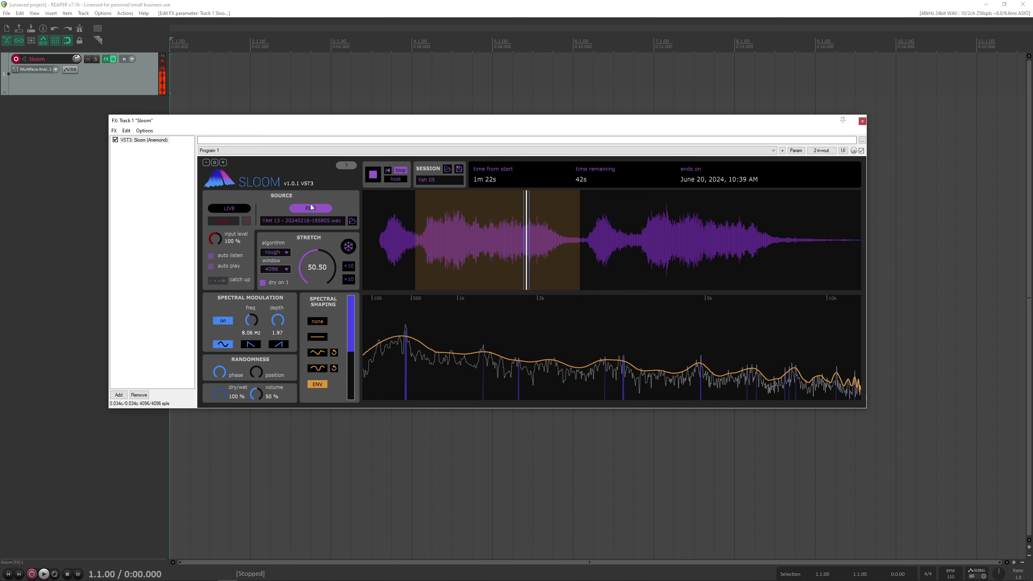
drag(251, 320, 252, 348)
click(252, 347)
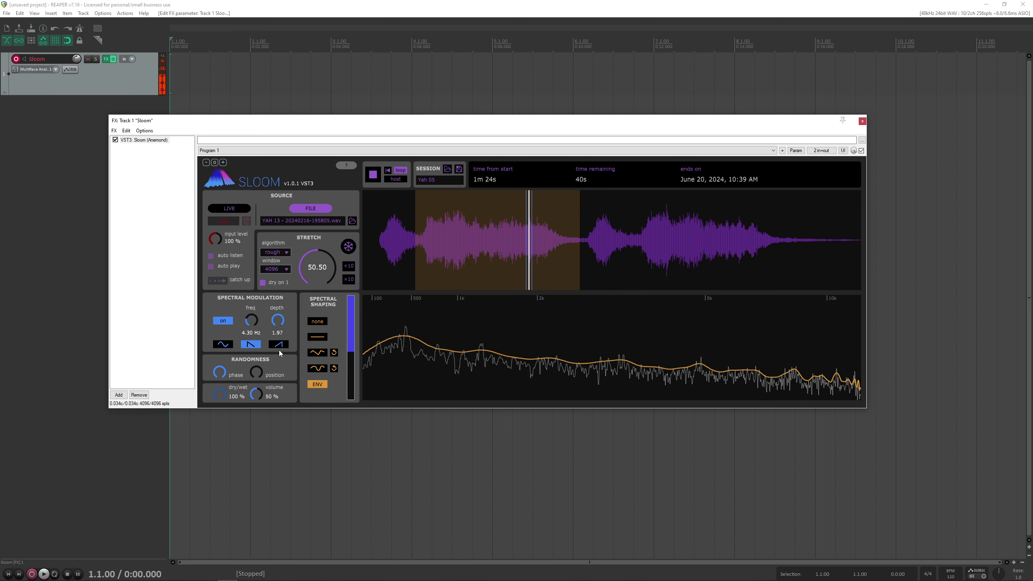
Reduce the stretch factor to 24.61 and try window sizes of 1024 and 8192.
drag(313, 266, 295, 288)
click(281, 271)
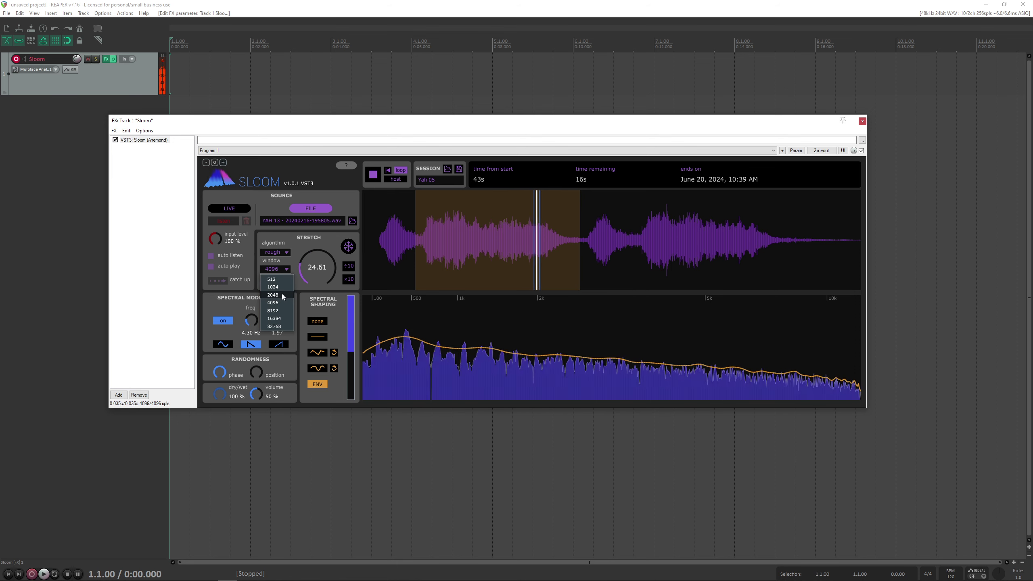
click(280, 290)
click(275, 269)
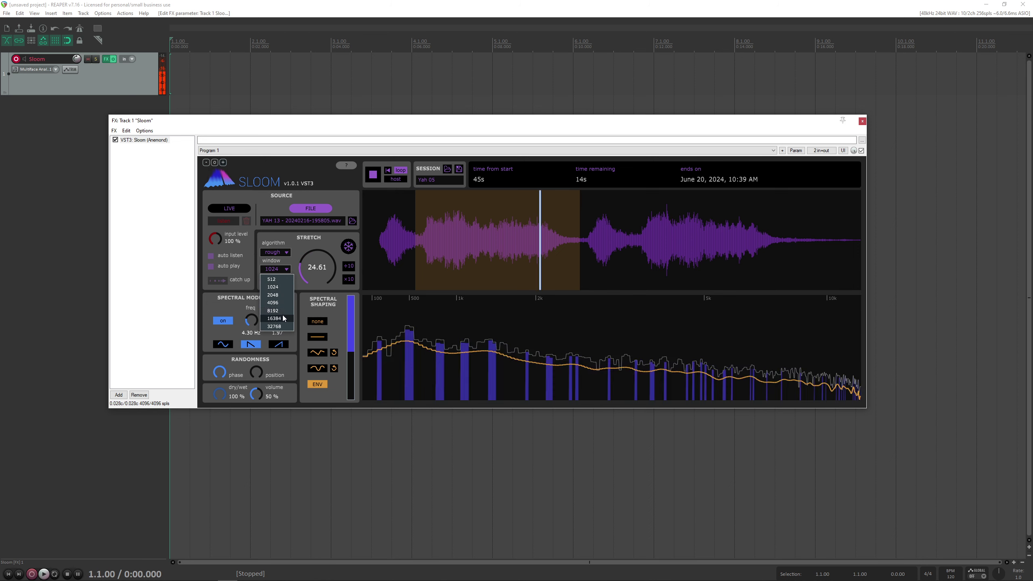
click(276, 313)
Try a different stretch algorithm and reduce the window size to 512.
click(283, 251)
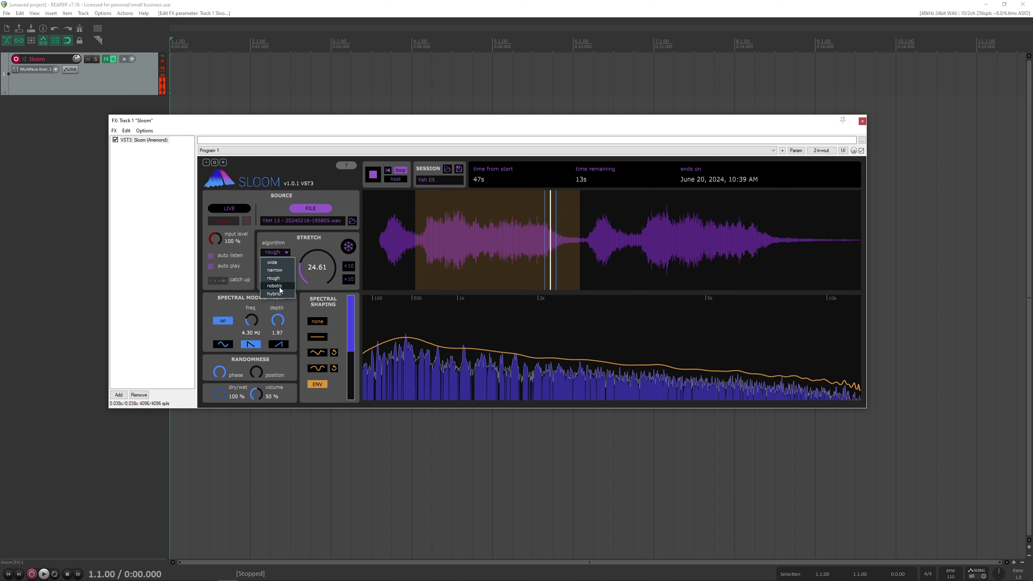
click(280, 270)
click(280, 271)
click(281, 287)
click(280, 270)
click(282, 279)
Set the stretch factor to 48.98 with the wide algorithm and a window size of 16384.
drag(303, 267, 319, 239)
click(275, 252)
click(286, 267)
click(285, 267)
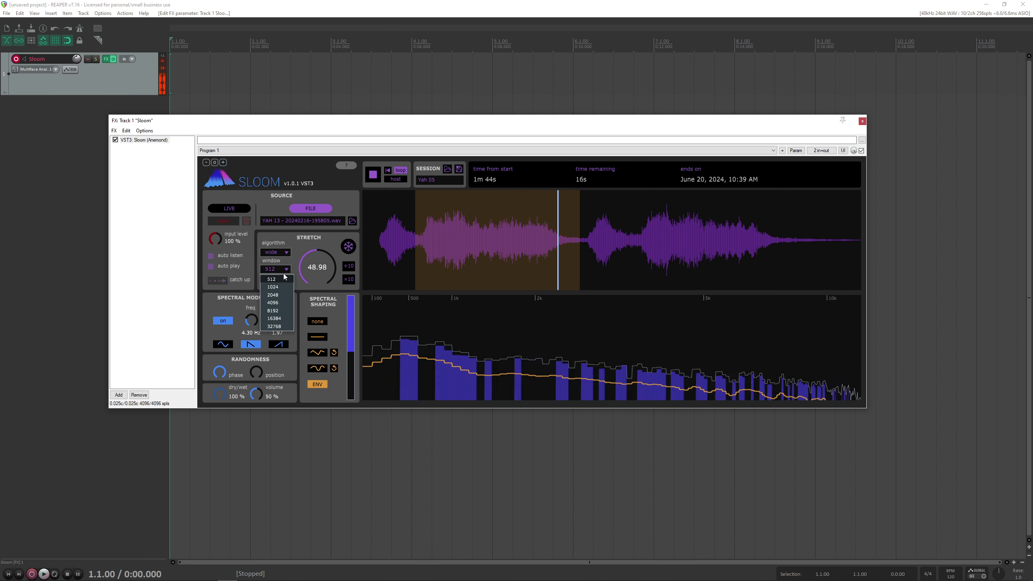
click(281, 304)
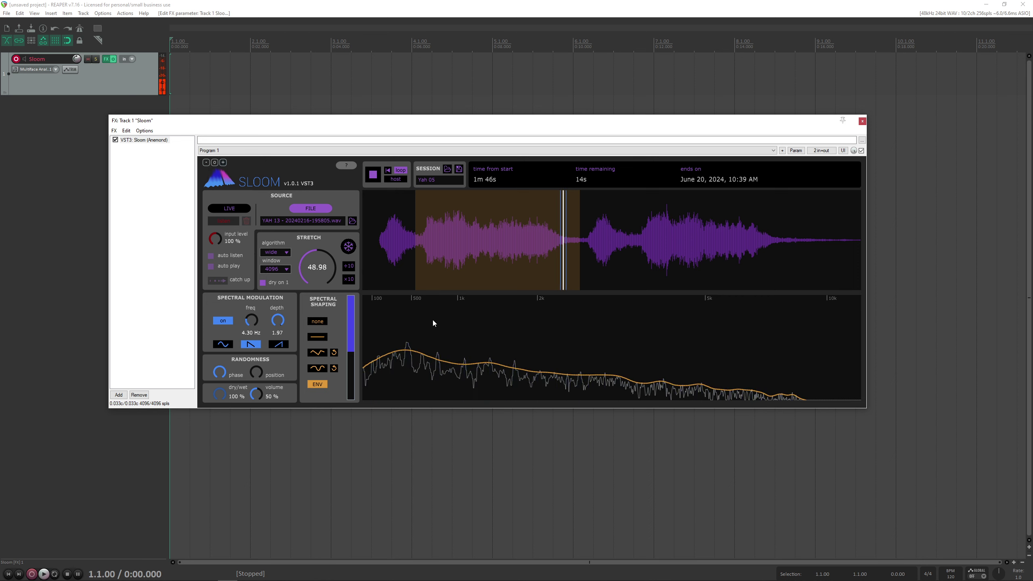
click(283, 270)
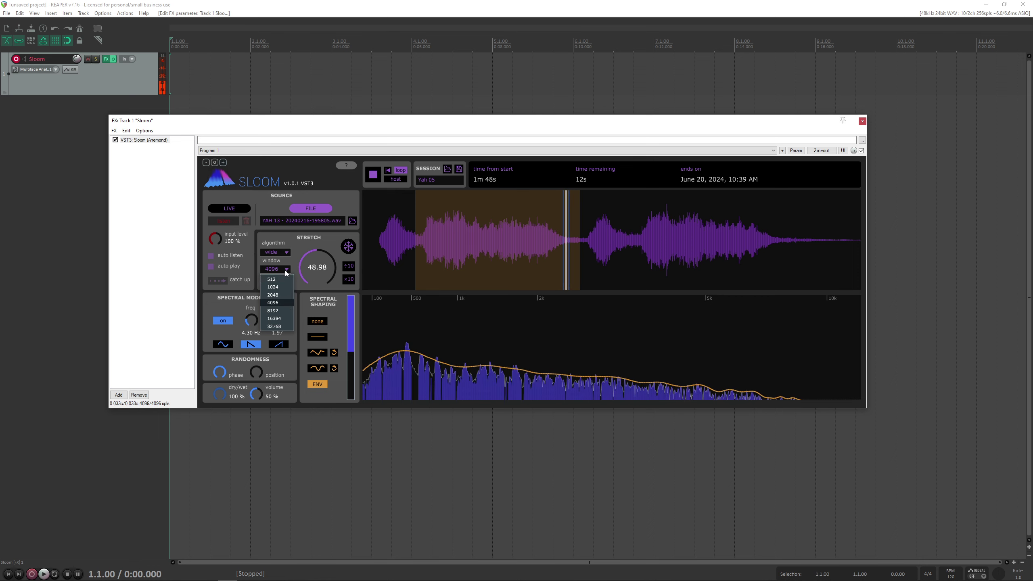
click(282, 321)
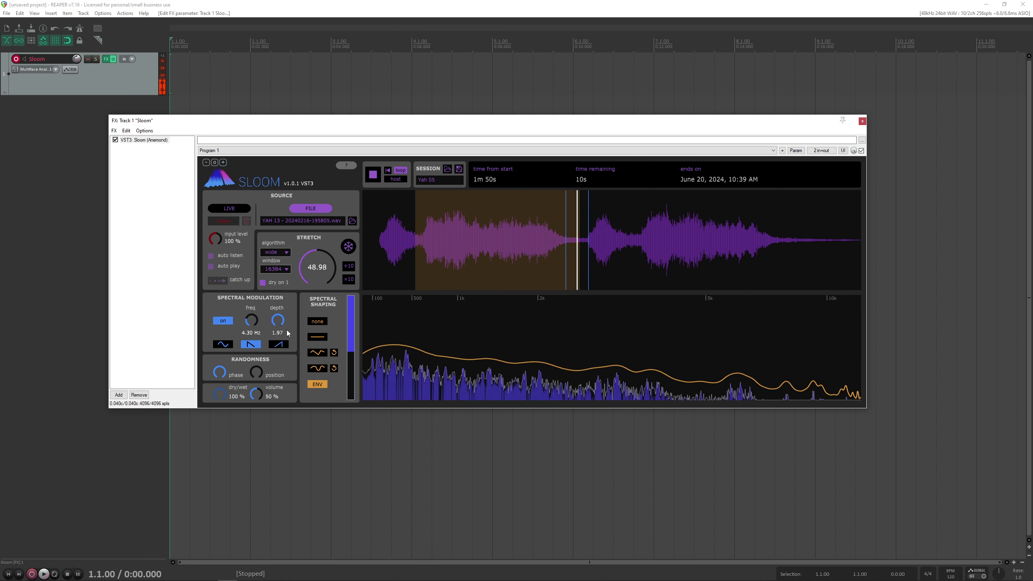
Lower the spectral shaping level and switch the shaping back to the smooth hand-drawn curve.
drag(352, 360, 350, 365)
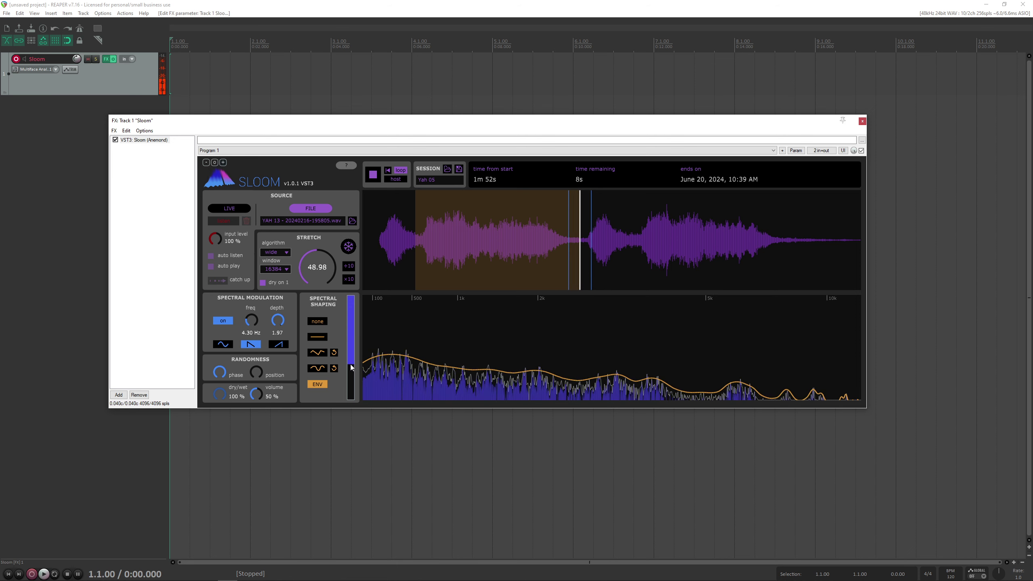
click(321, 368)
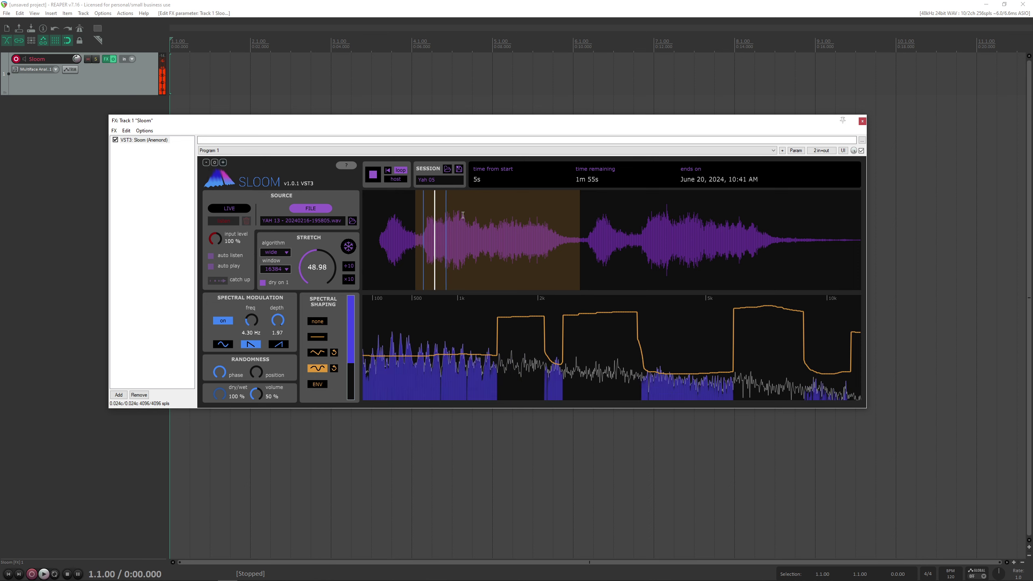
Save the current settings as a new session named Yah 06 in the Sloom presets folder.
click(458, 170)
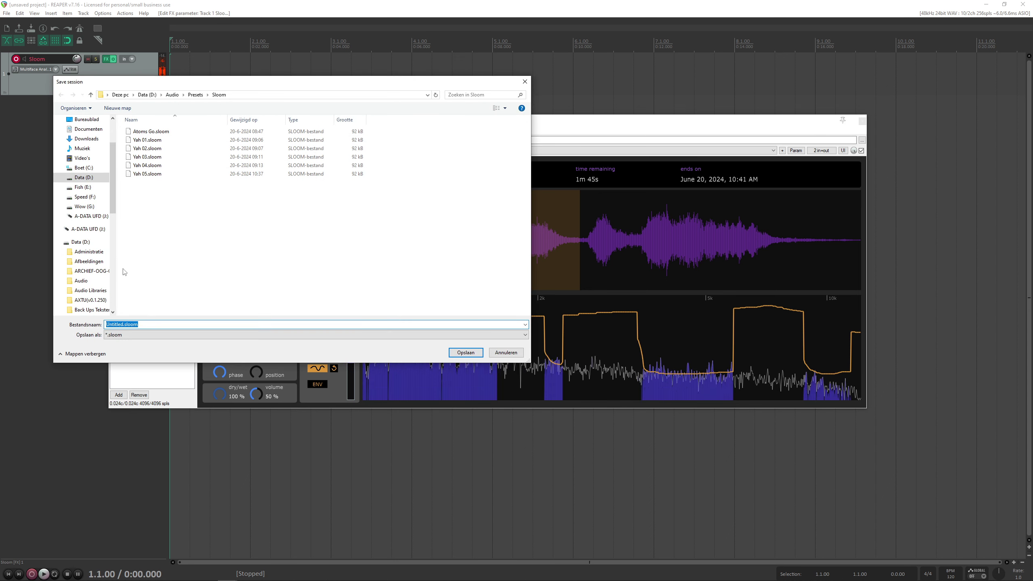
click(147, 173)
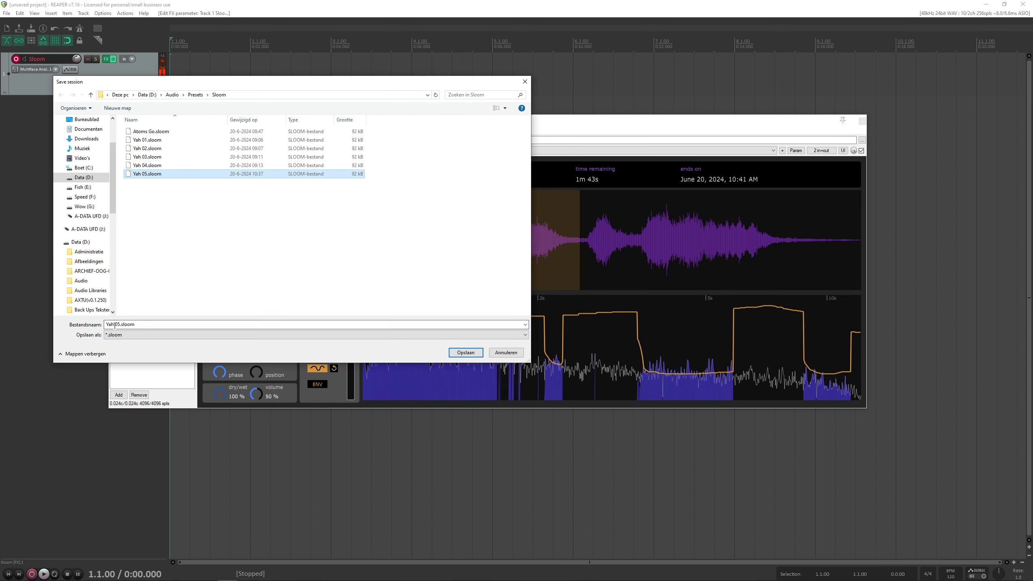
click(120, 325)
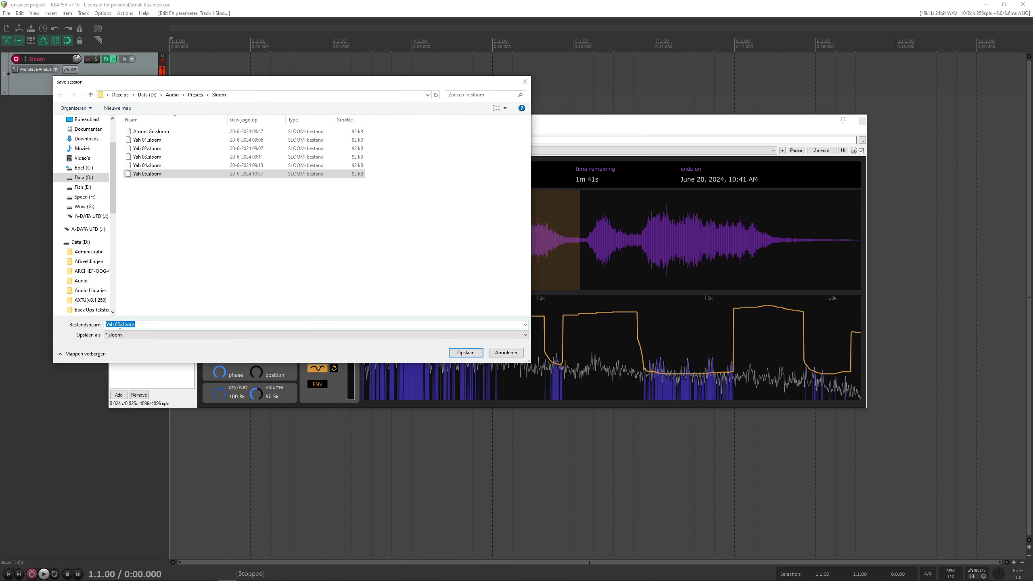
key(BackSpace)
text(6)
key(Return)
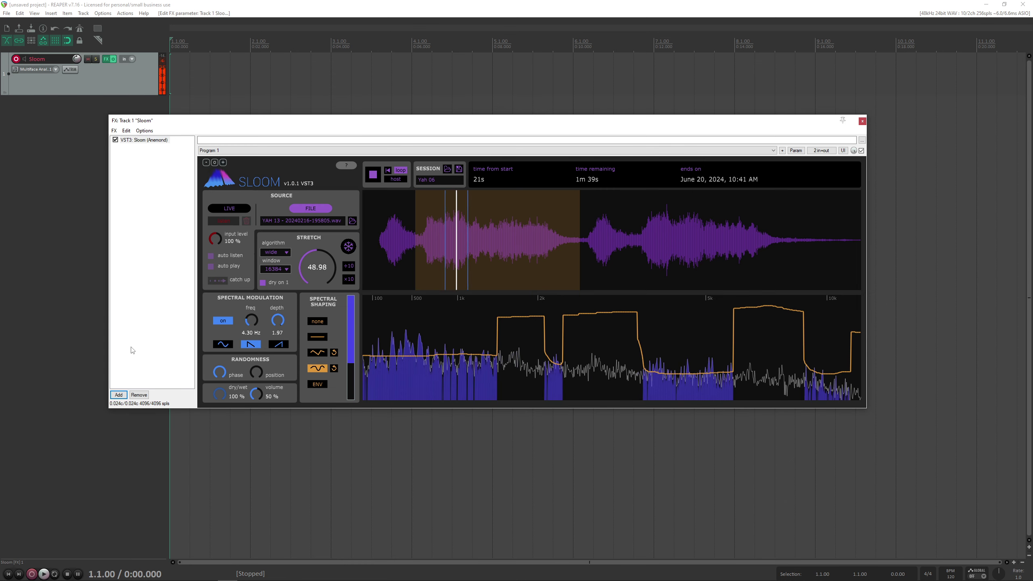
Load the Yah 01.sloom session and play it from the start.
click(447, 169)
double_click(197, 148)
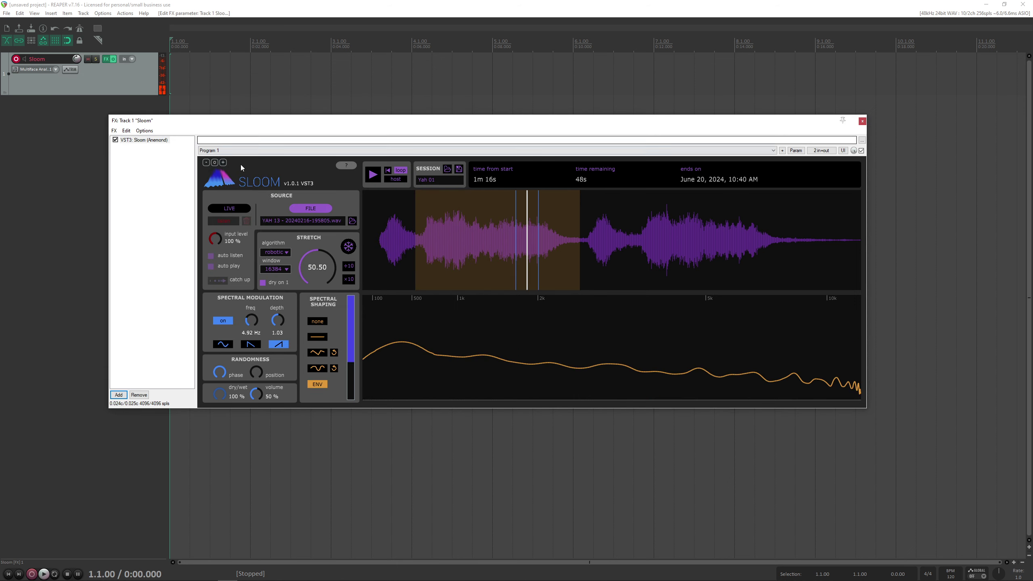
click(387, 171)
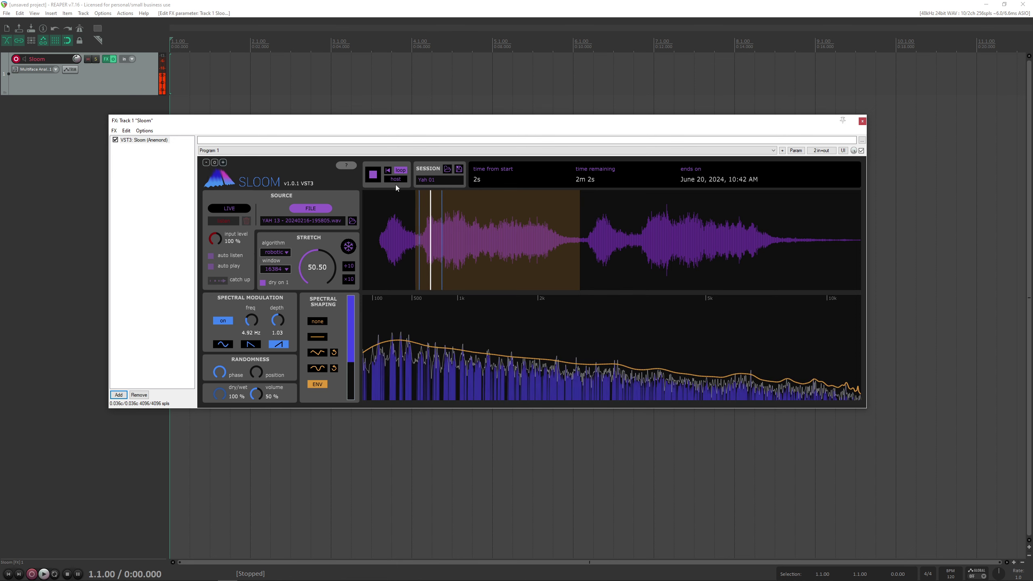
Load the Yah 02.sloom session, play it from the start and raise its output volume to 70 %.
click(447, 169)
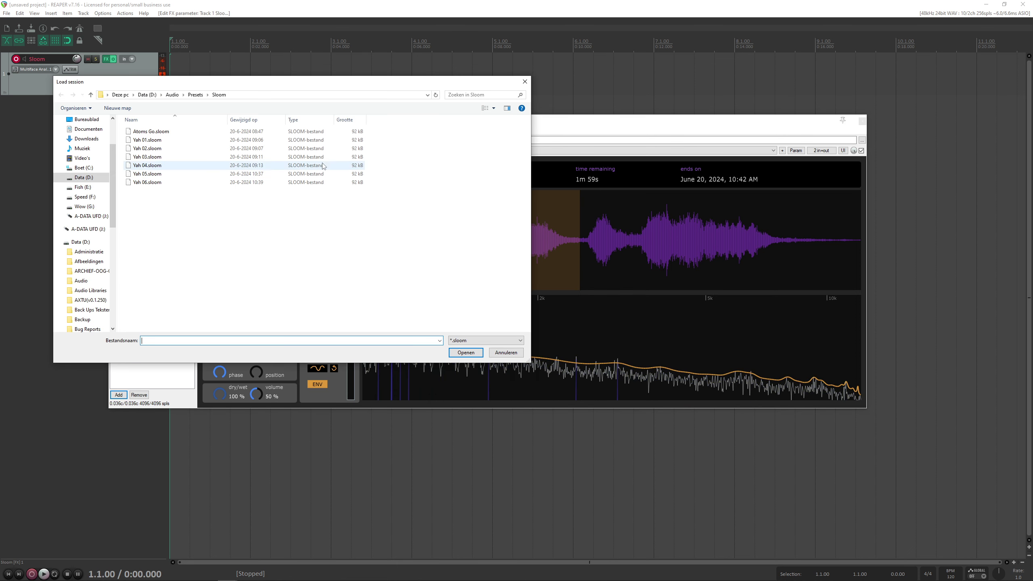
double_click(235, 149)
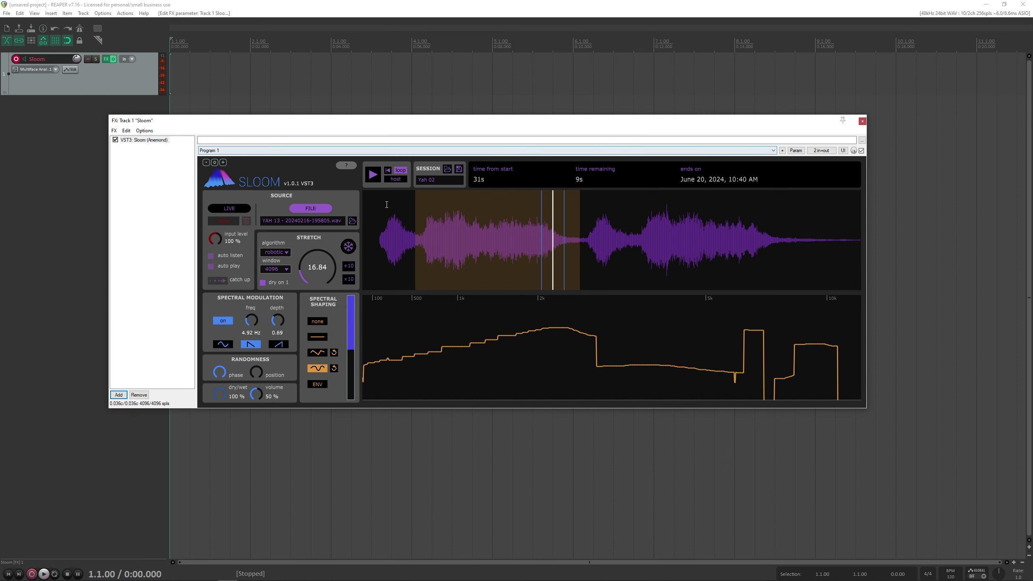
click(384, 172)
click(373, 175)
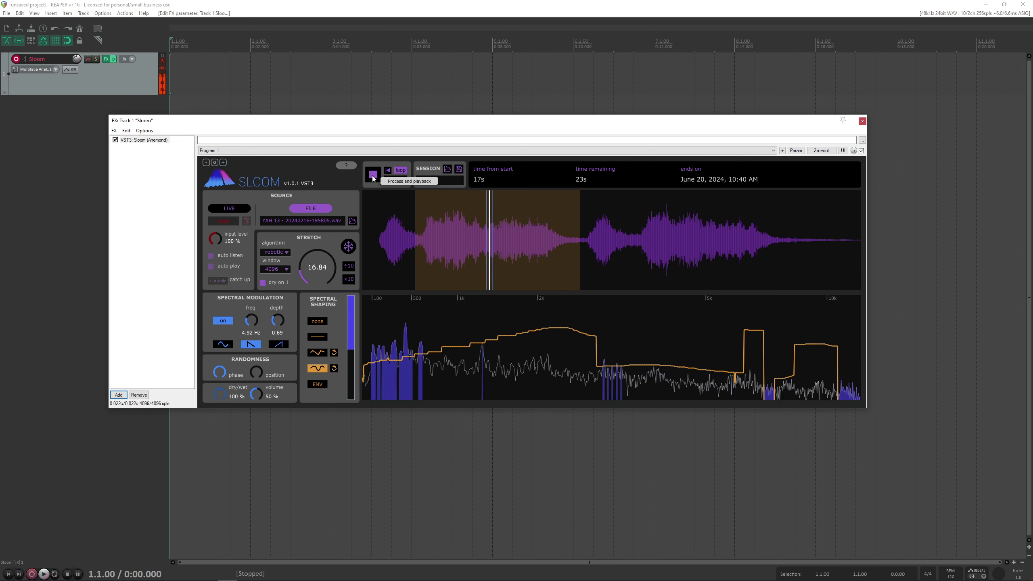
drag(253, 397, 254, 391)
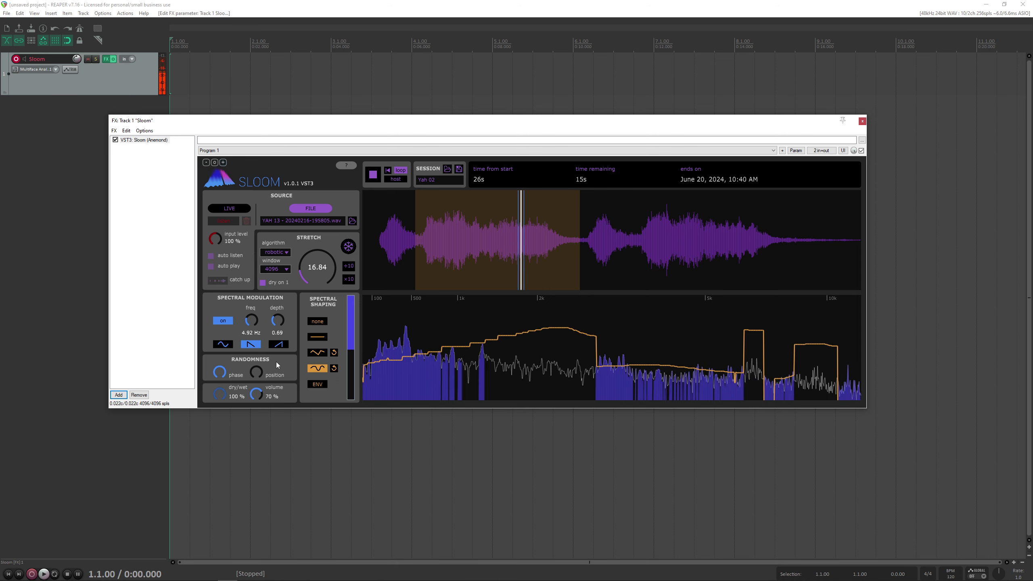
Load the Yah 03.sloom session and return its playback position to the start.
click(447, 171)
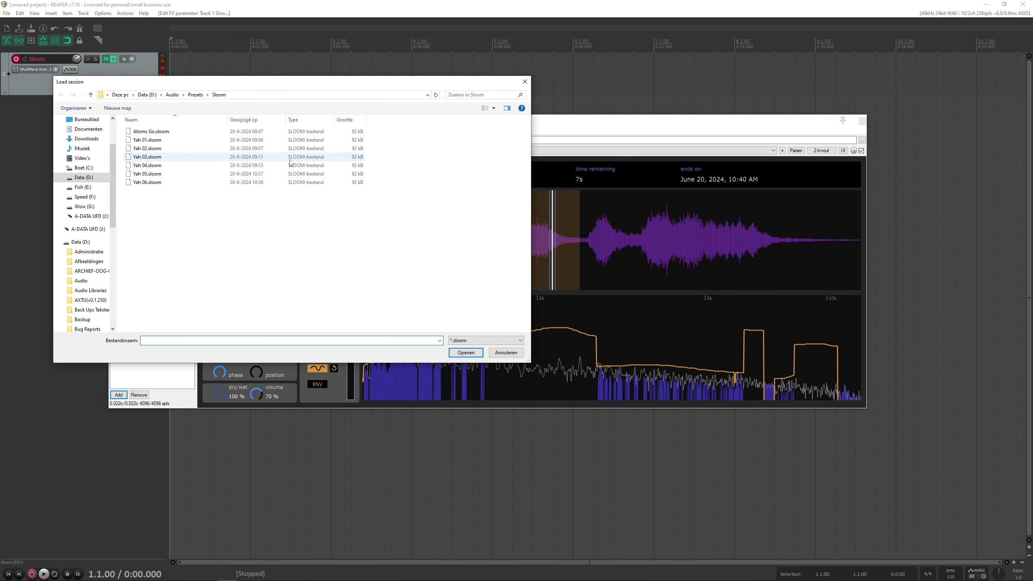
double_click(289, 158)
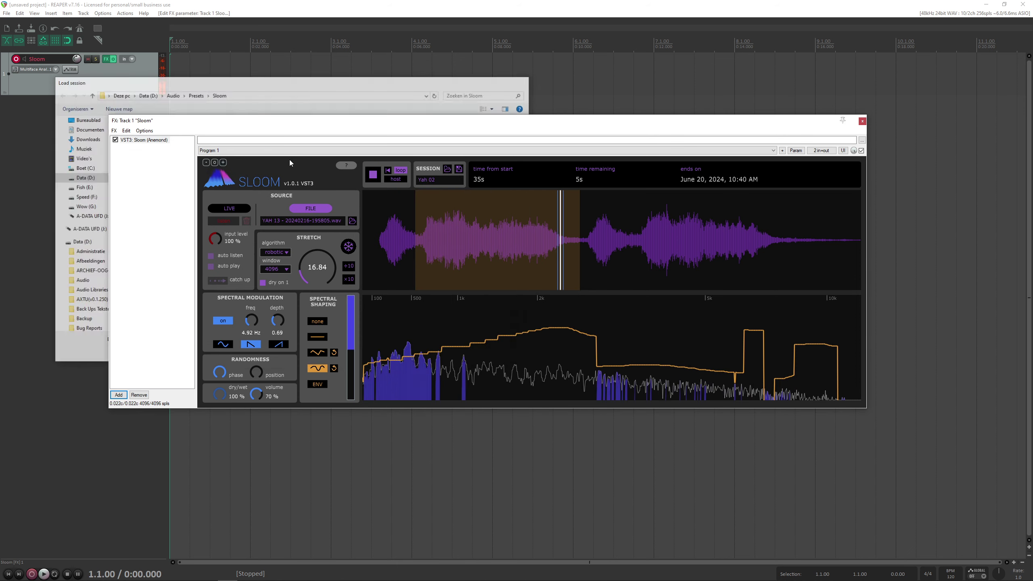
click(389, 173)
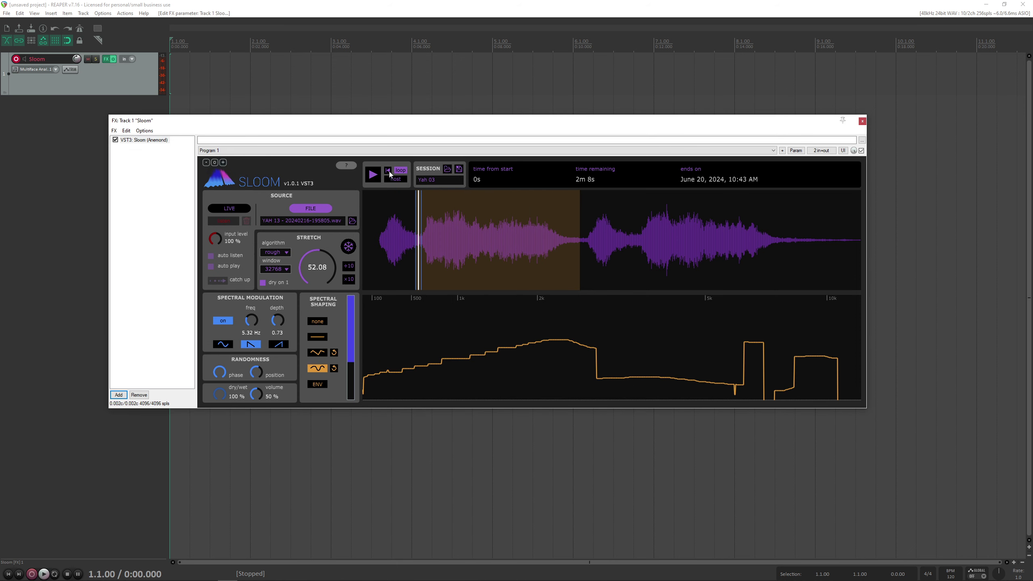
Play the Yah 03 session while sweeping the spectral shaping level up and down, return it to about its starting level and stop playback.
click(372, 176)
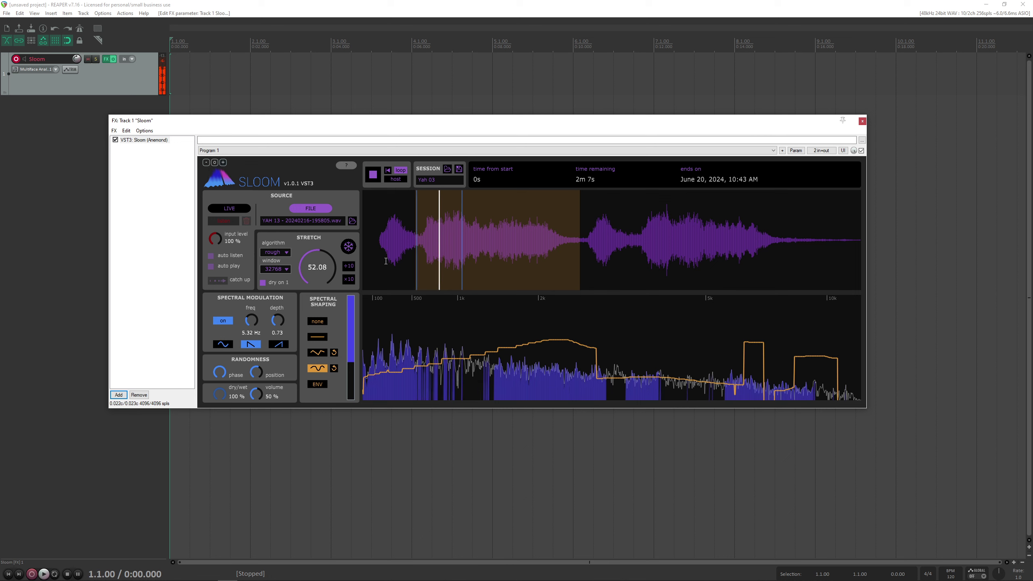
drag(351, 362, 352, 341)
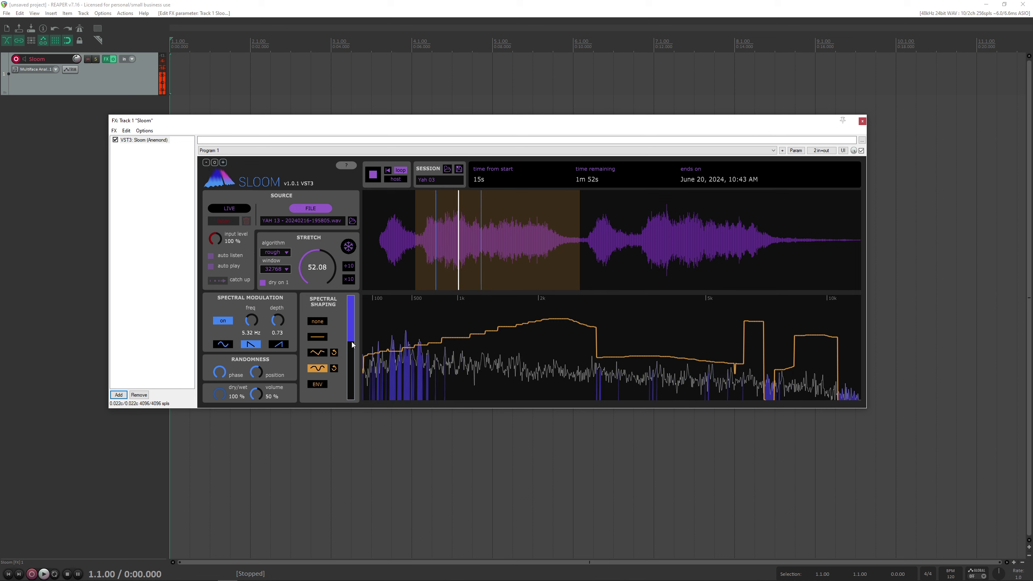
drag(352, 341, 349, 375)
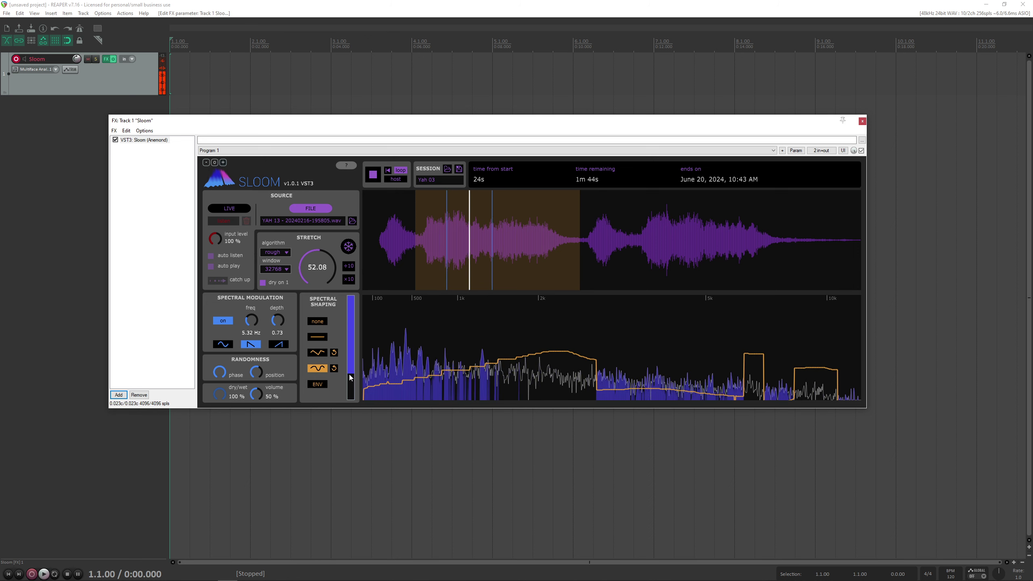
drag(349, 375, 350, 339)
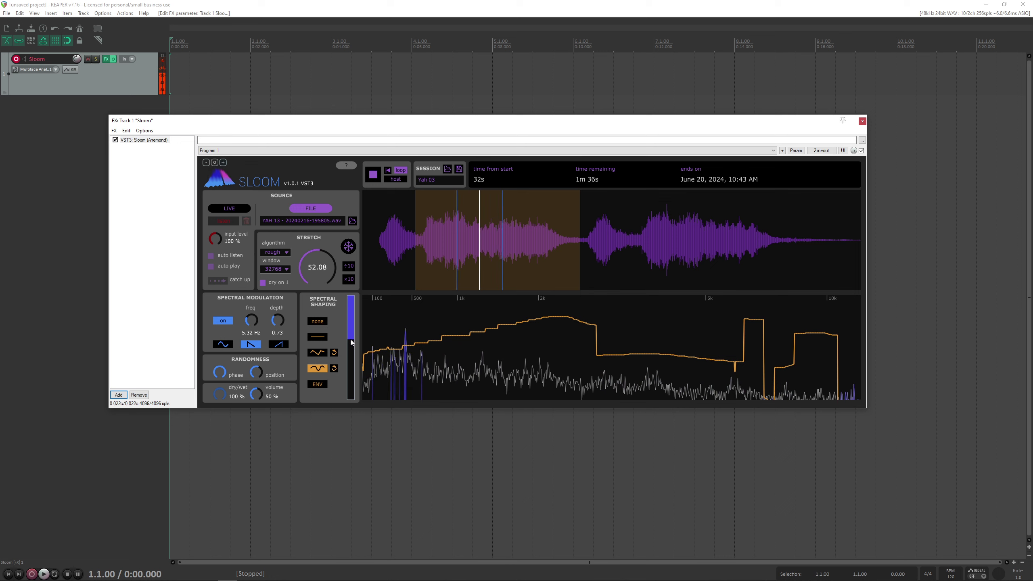
drag(350, 339, 350, 361)
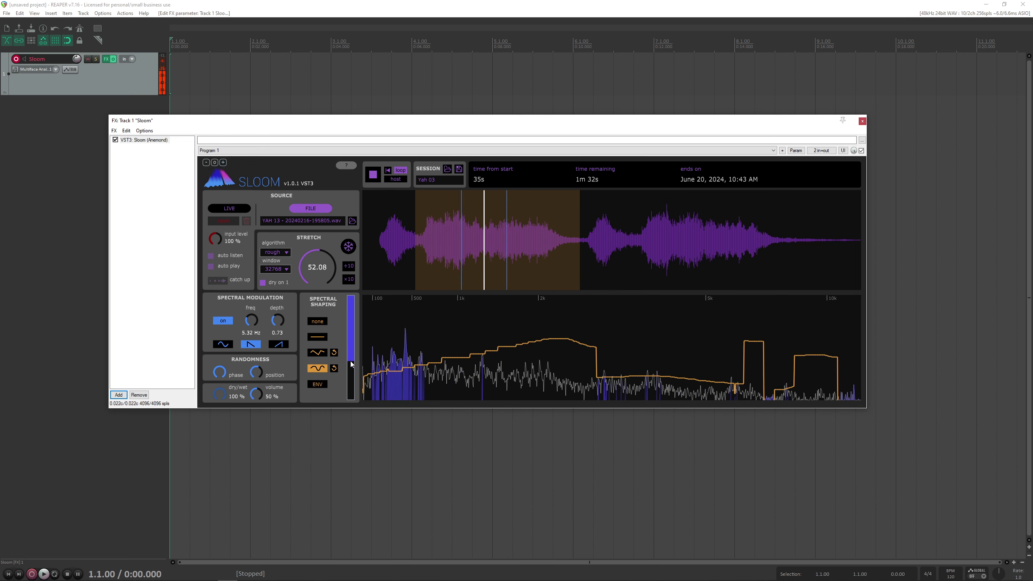
click(372, 176)
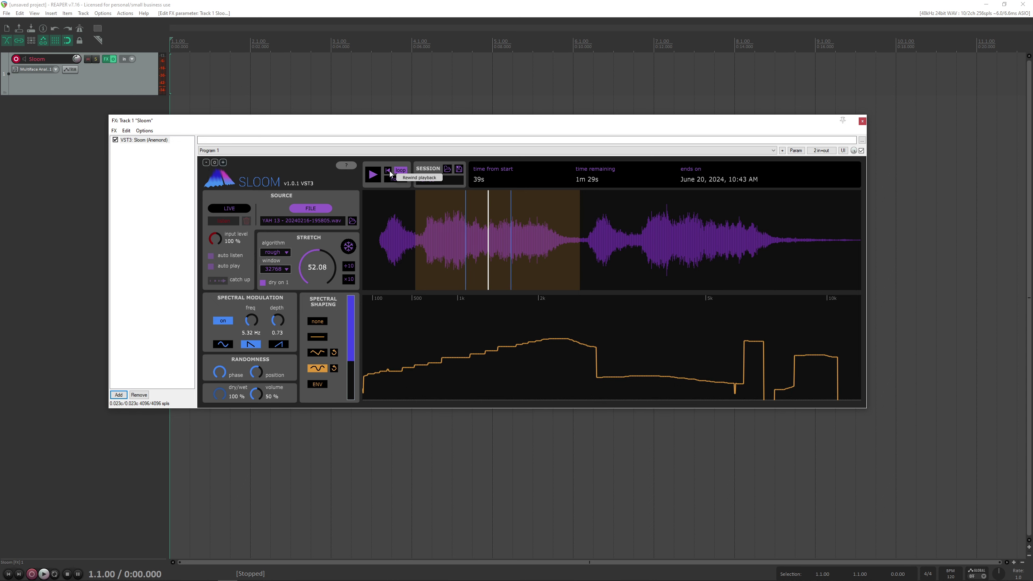
Load the Yah 02.sloom session again and play it from the start.
click(448, 168)
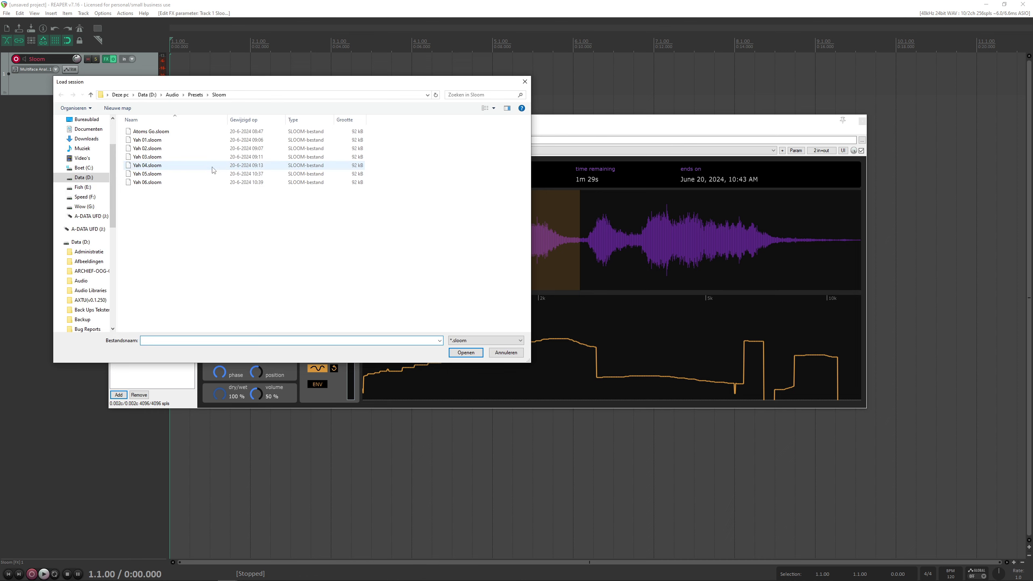
double_click(203, 148)
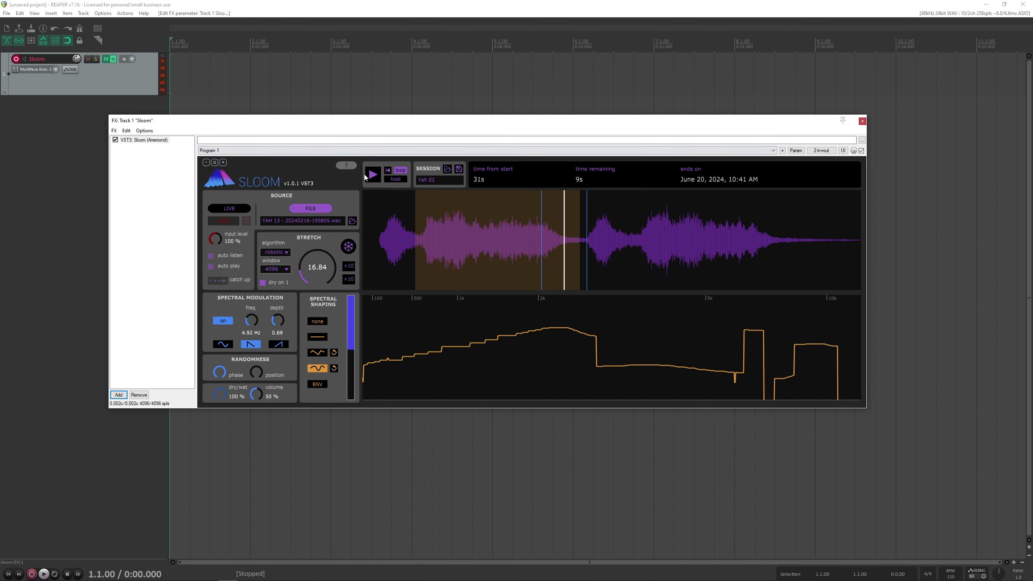
click(366, 176)
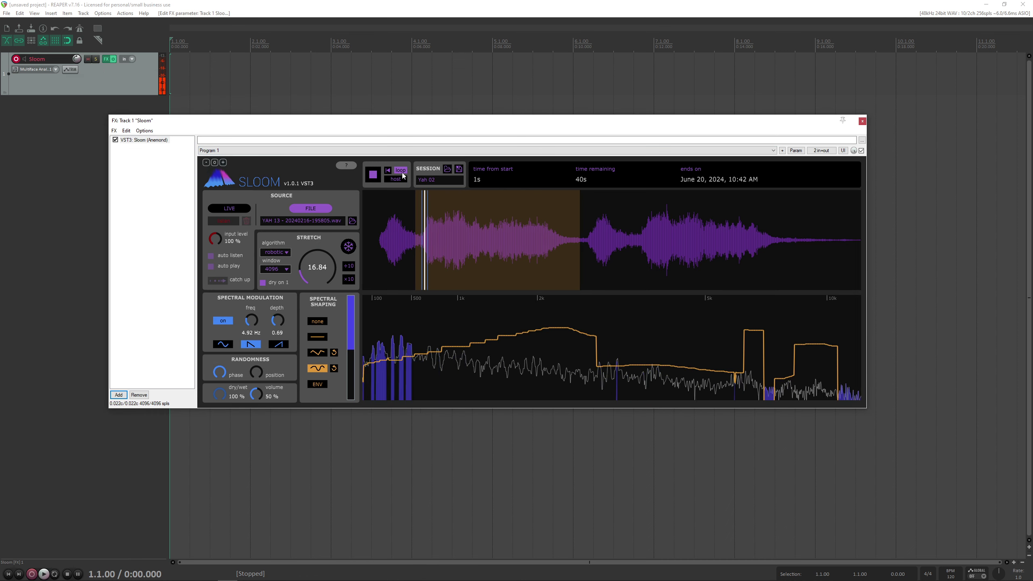
Load the Yah 01.sloom session again and play it briefly from its saved position.
click(448, 168)
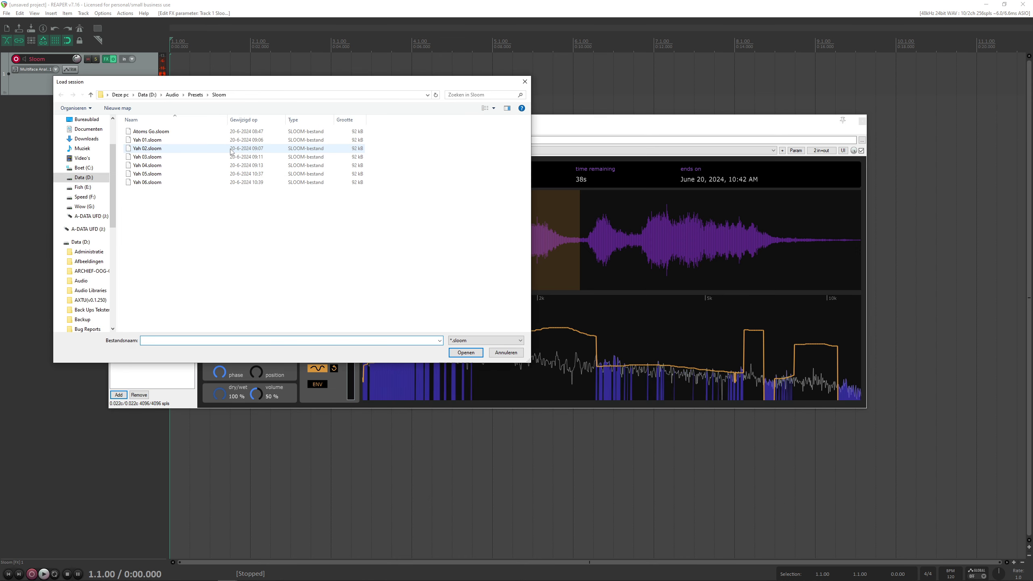
double_click(219, 140)
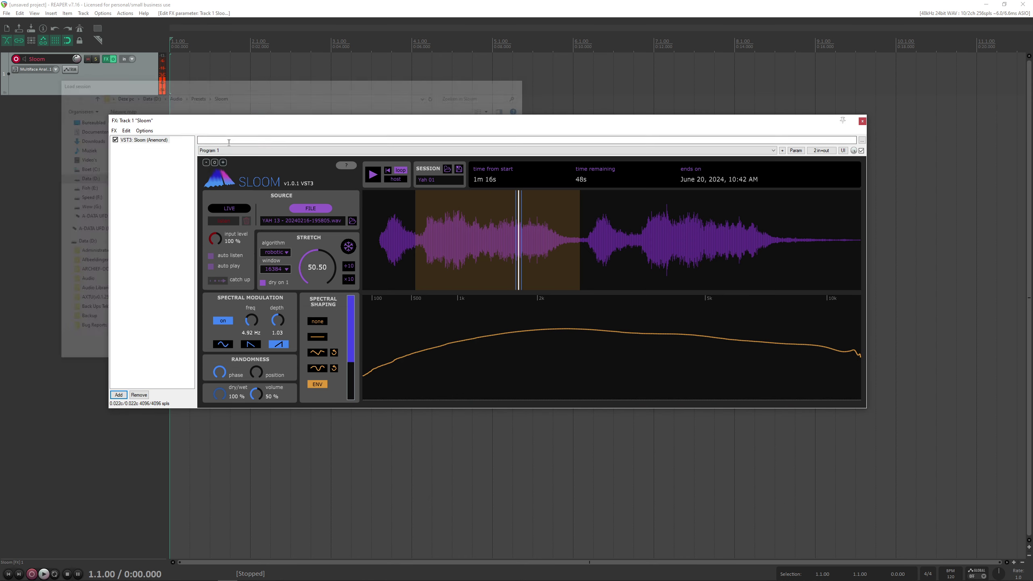
click(374, 176)
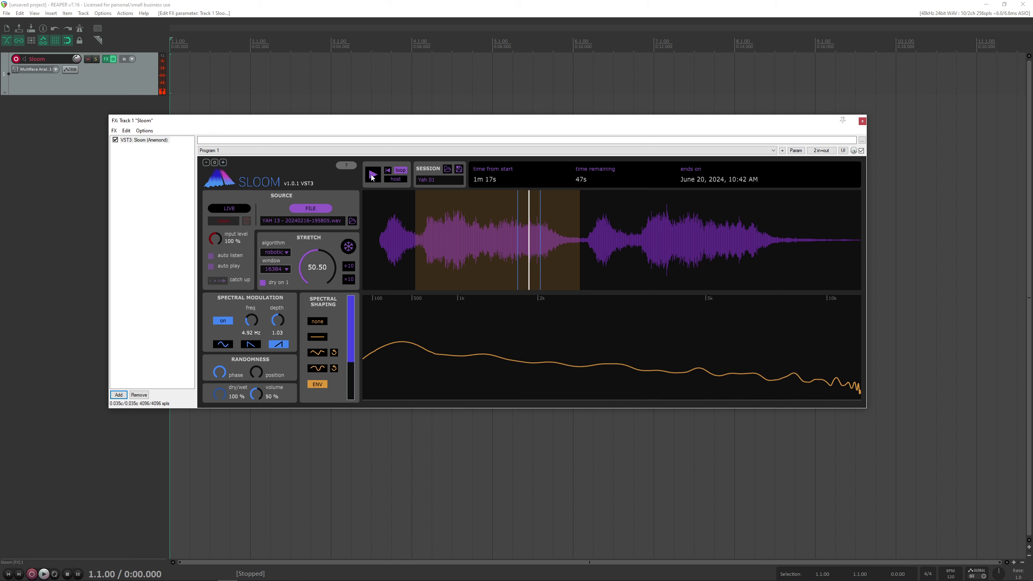